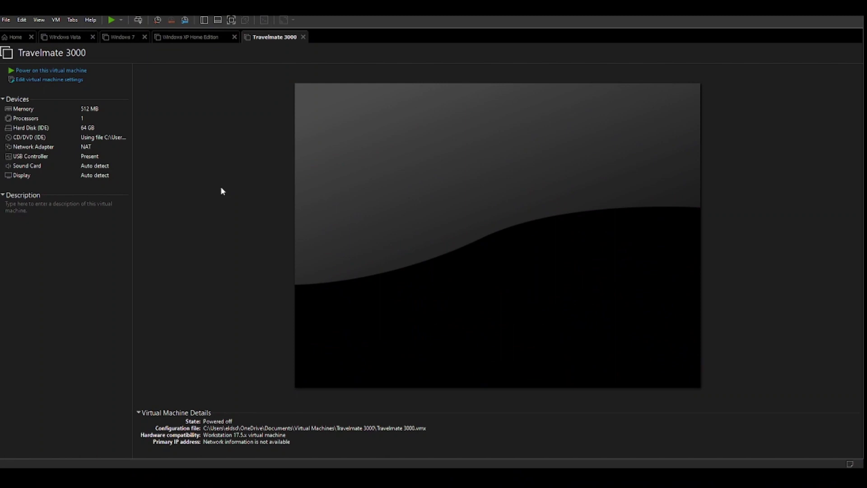
# Power on the Travelmate 3000 VM and let it boot to the F4UBCD rescue desktop
pyautogui.click(61, 71)
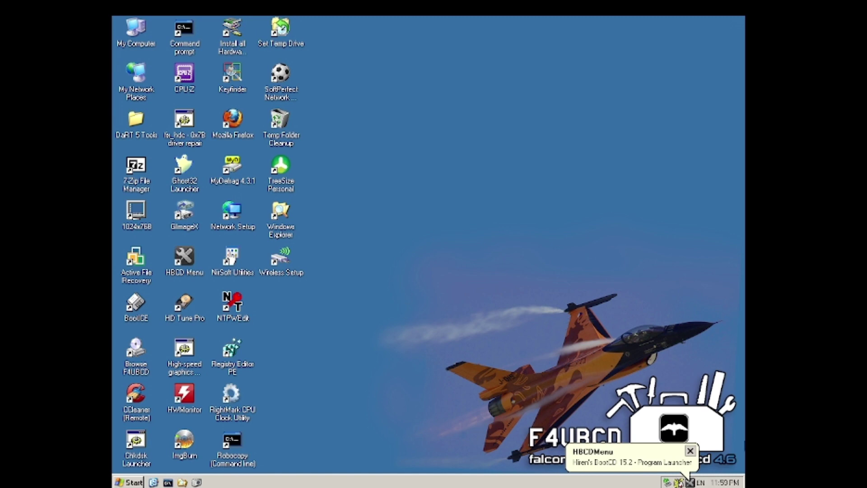
# Launch Ghost32 11.5.1 with default options and dismiss its About notice
pyautogui.doubleClick(184, 168)
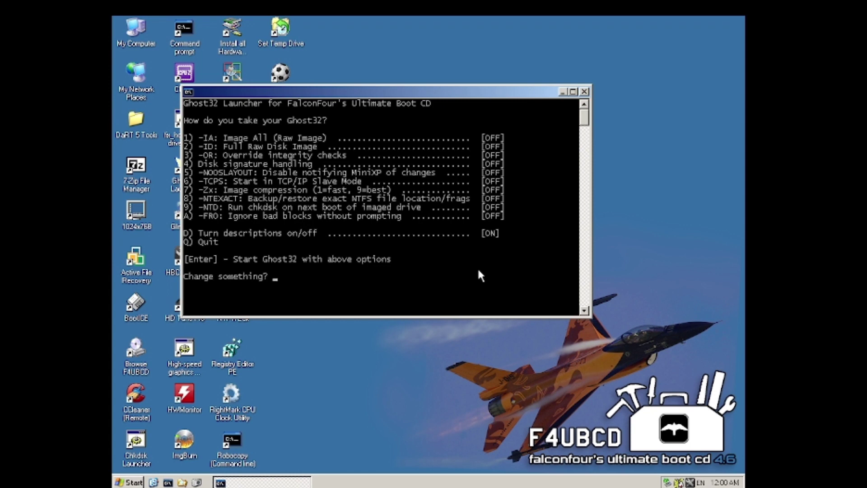
pyautogui.press('Return')
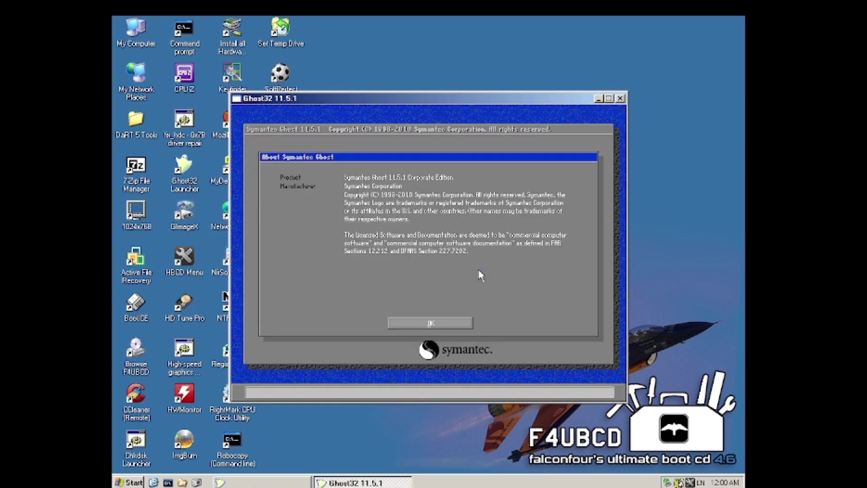
pyautogui.click(453, 323)
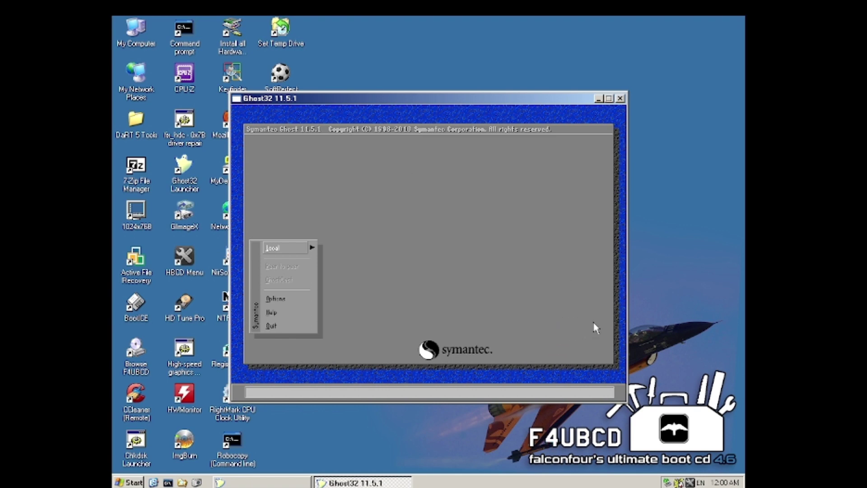
# Choose Ghost32's Local > Disk > From Image restore operation
pyautogui.click(296, 248)
pyautogui.click(332, 250)
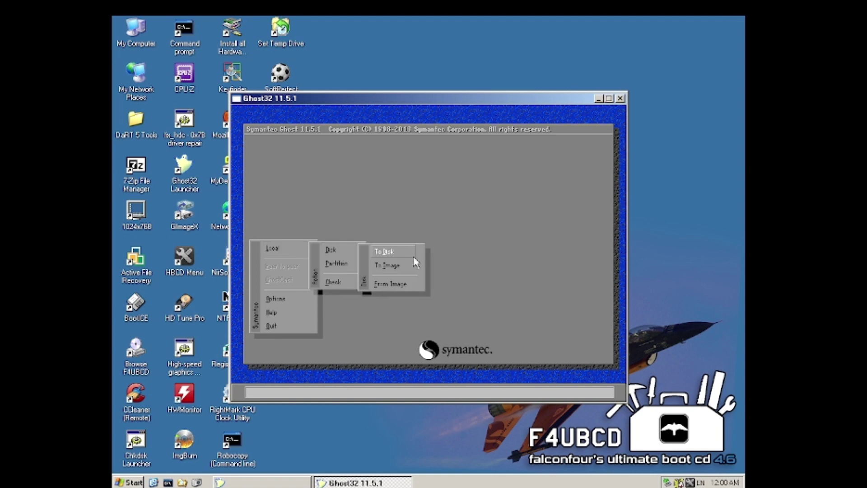
pyautogui.click(394, 284)
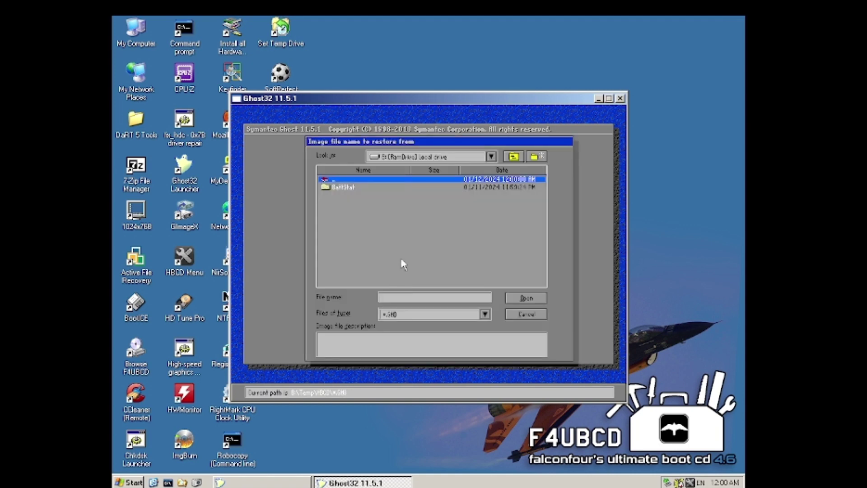
# Browse to the IMAGES folder on the D: Recovery CD and scan it for images
pyautogui.click(490, 157)
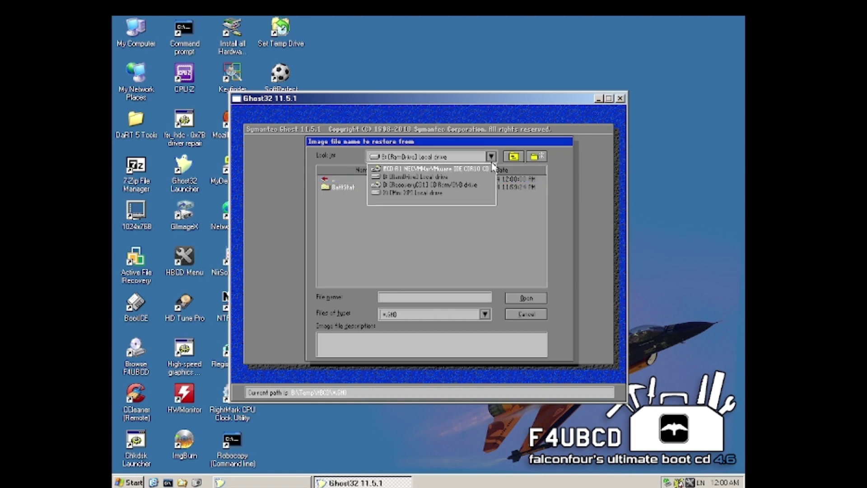
pyautogui.click(413, 185)
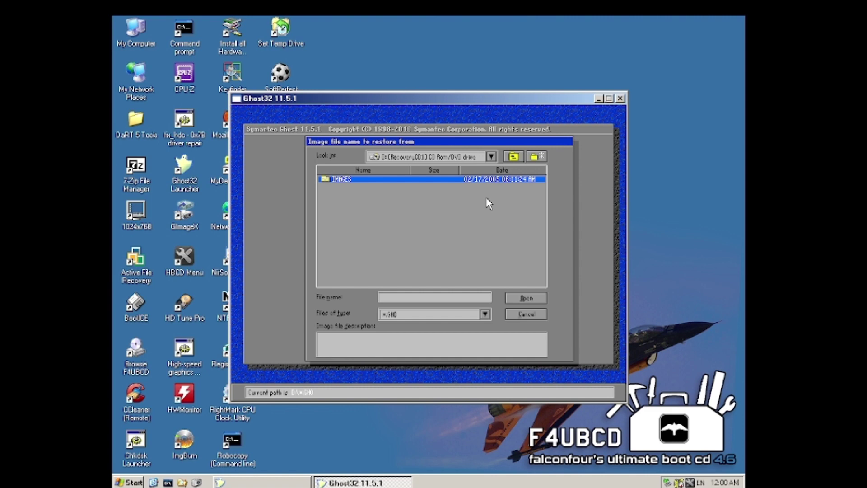
pyautogui.doubleClick(337, 180)
pyautogui.click(478, 301)
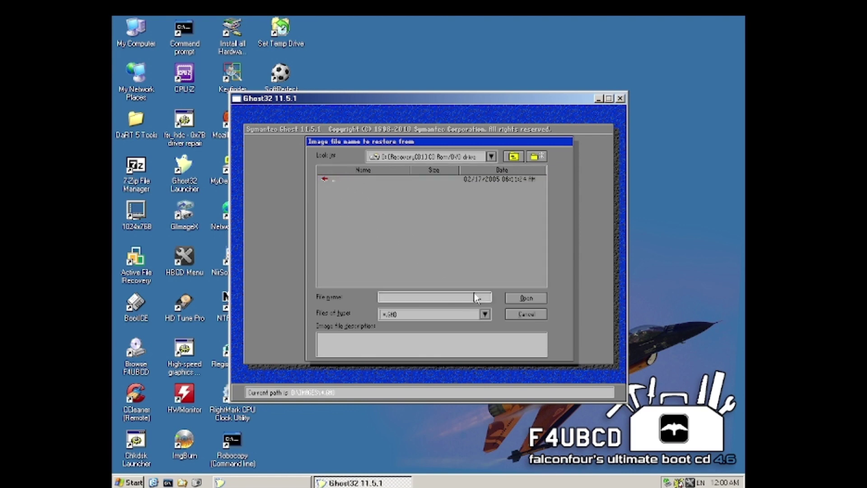
pyautogui.click(508, 284)
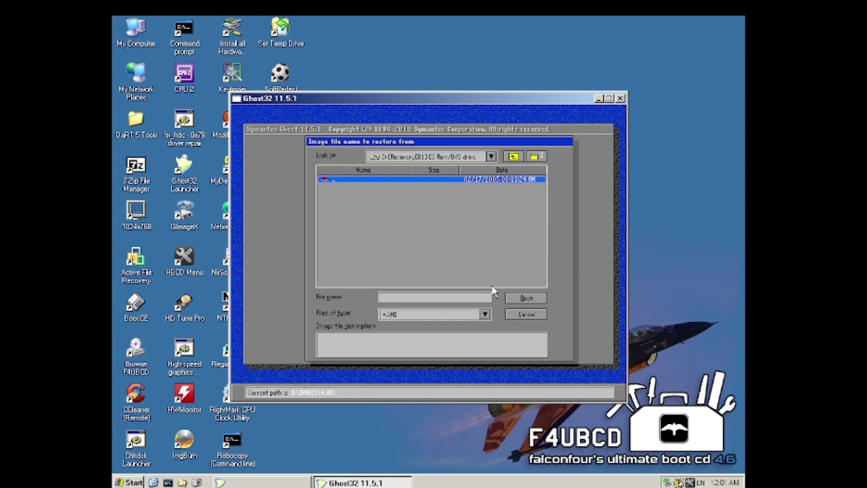
pyautogui.click(484, 314)
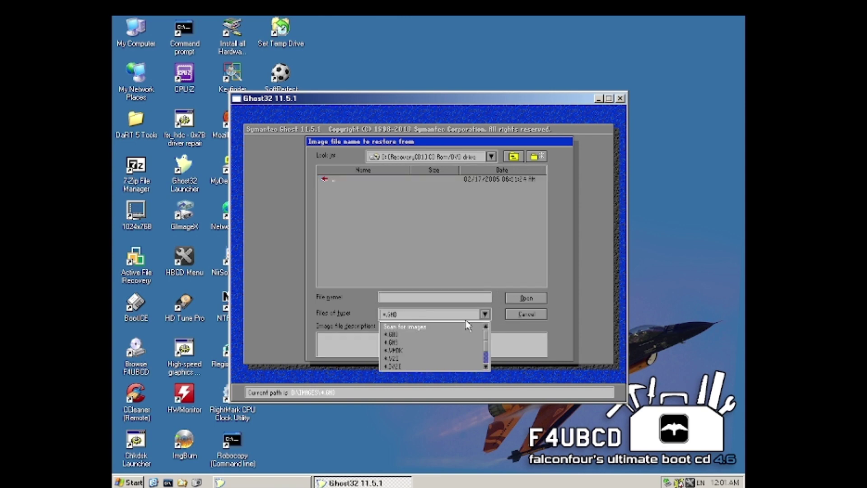
pyautogui.click(420, 327)
# Open the found image, enter its password, and restore it onto drive 1, confirming the overwrite
pyautogui.doubleClick(343, 187)
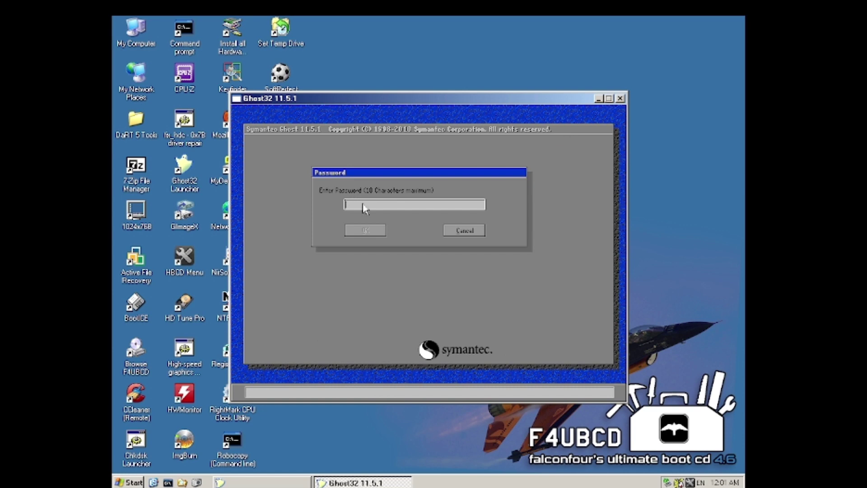
pyautogui.write('****')
pyautogui.press('Return')
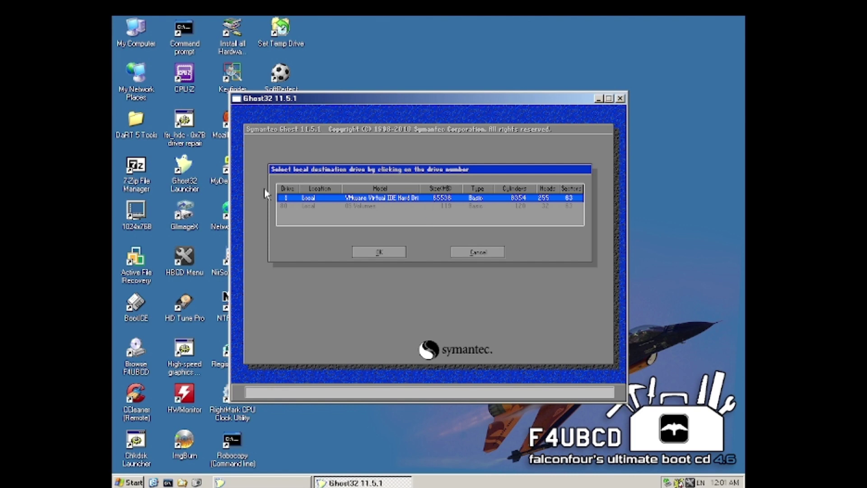
pyautogui.click(380, 252)
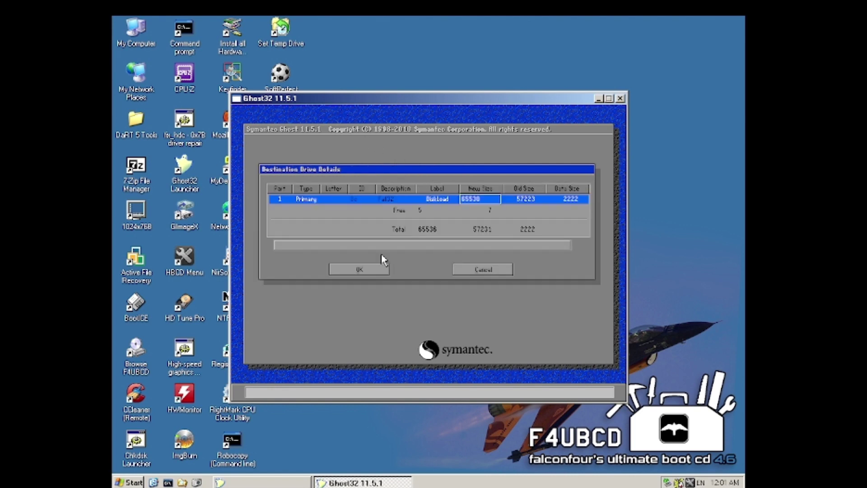
pyautogui.click(367, 271)
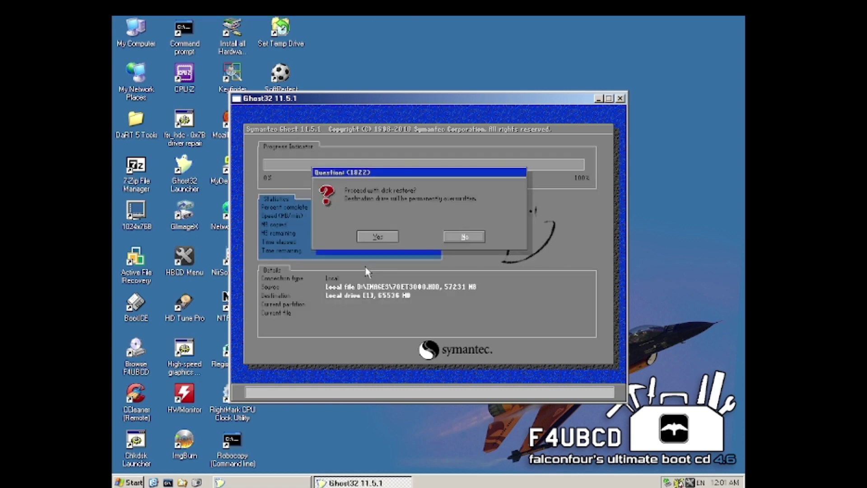
pyautogui.click(375, 239)
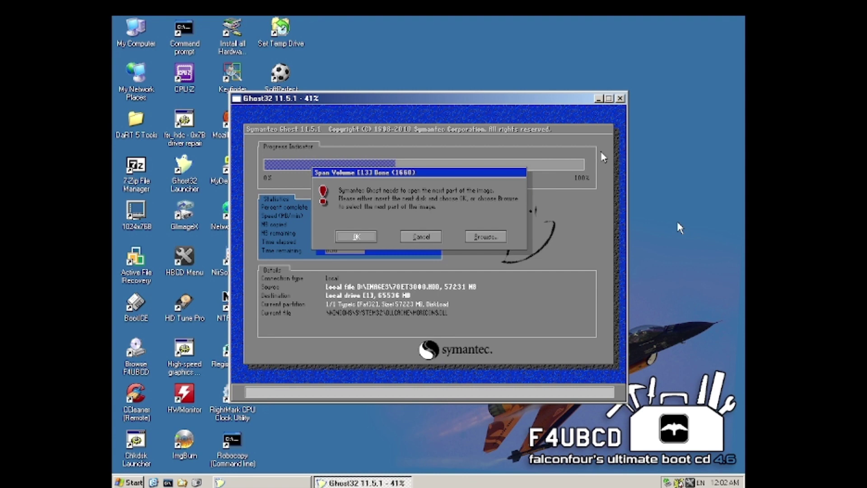
# Get past the Span Volume prompt and missing-part error so the clone finishes at 100%
pyautogui.click(358, 237)
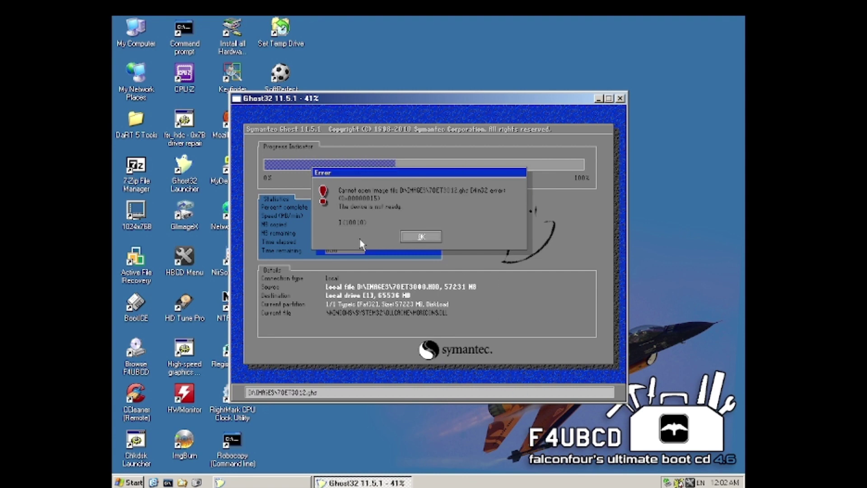
pyautogui.click(403, 237)
pyautogui.click(414, 237)
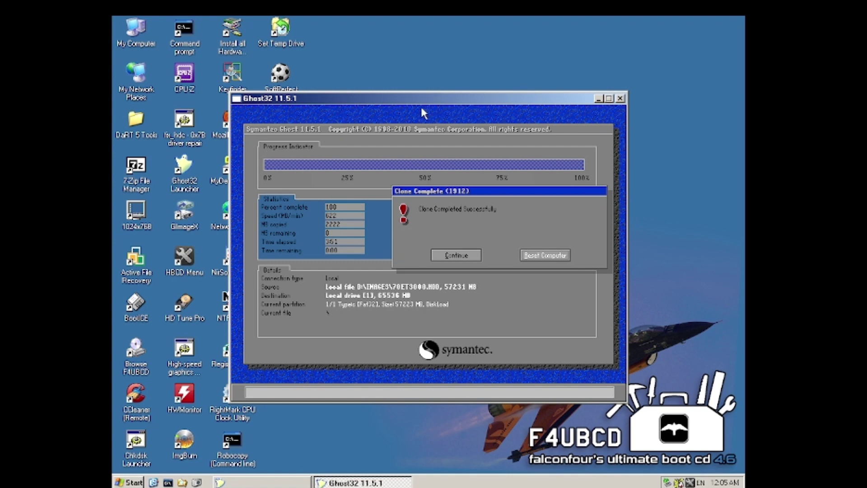
# Quit Ghost32 after the clone and close the My Computer window
pyautogui.moveTo(420, 104); pyautogui.dragTo(515, 102)
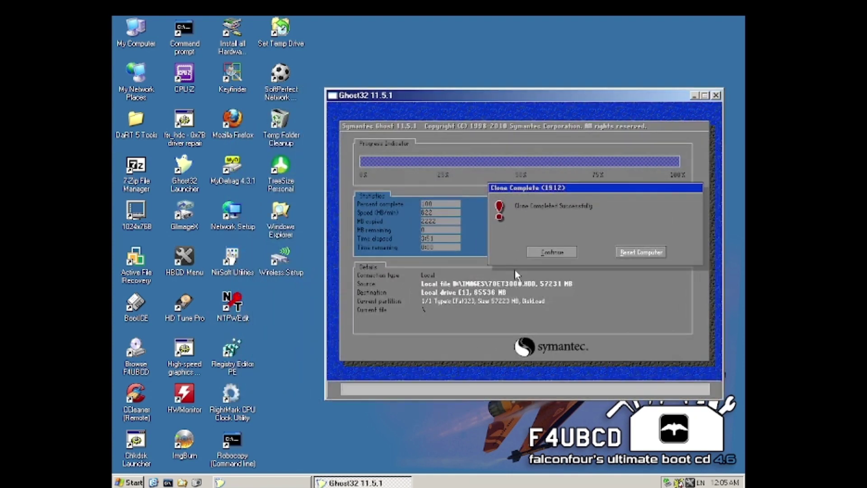
pyautogui.click(544, 254)
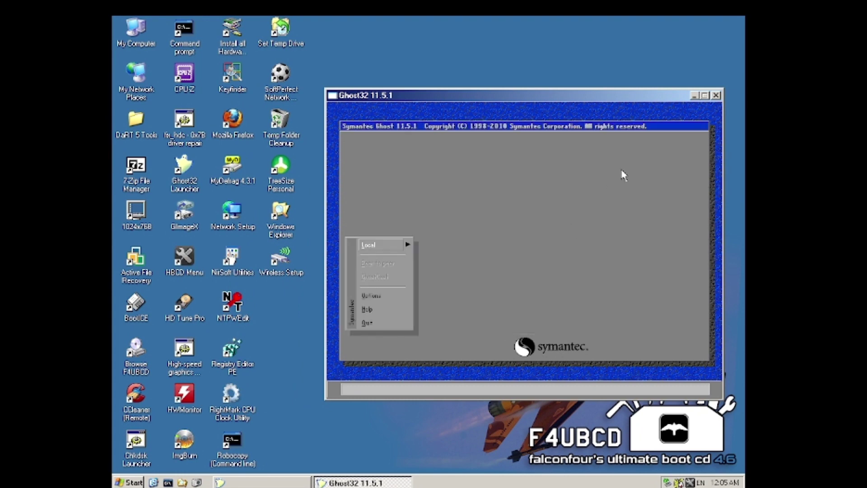
pyautogui.click(718, 96)
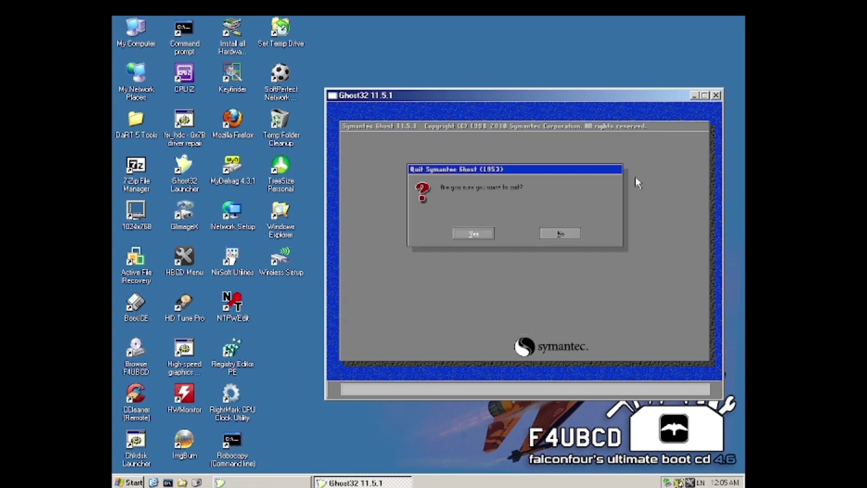
pyautogui.click(473, 242)
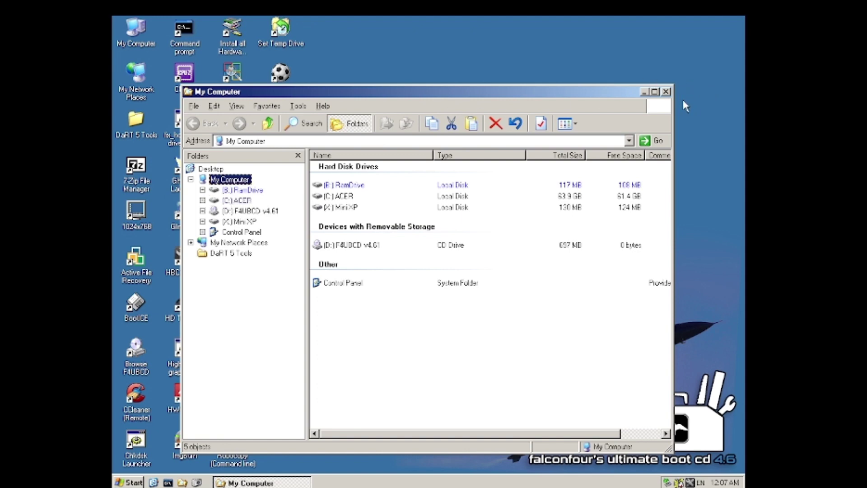
pyautogui.click(666, 92)
# Run fix_hdc on C:\Windows with option M to update MassStorage drivers, then close it
pyautogui.click(179, 125)
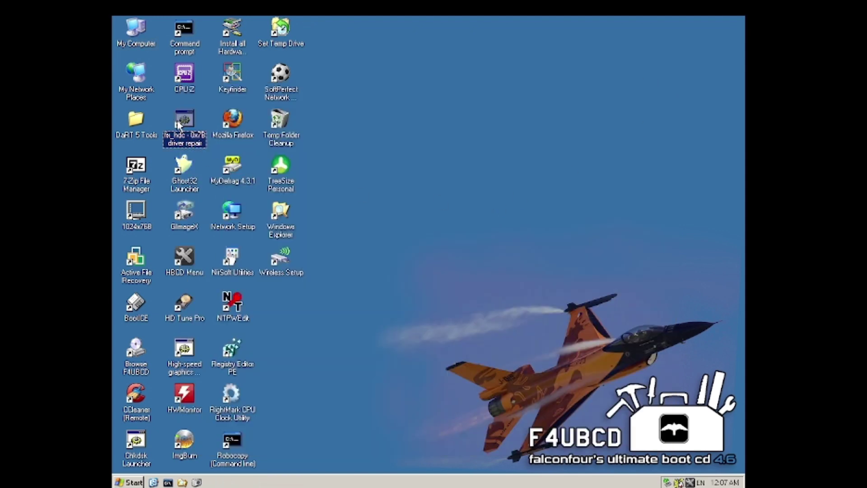
pyautogui.doubleClick(179, 125)
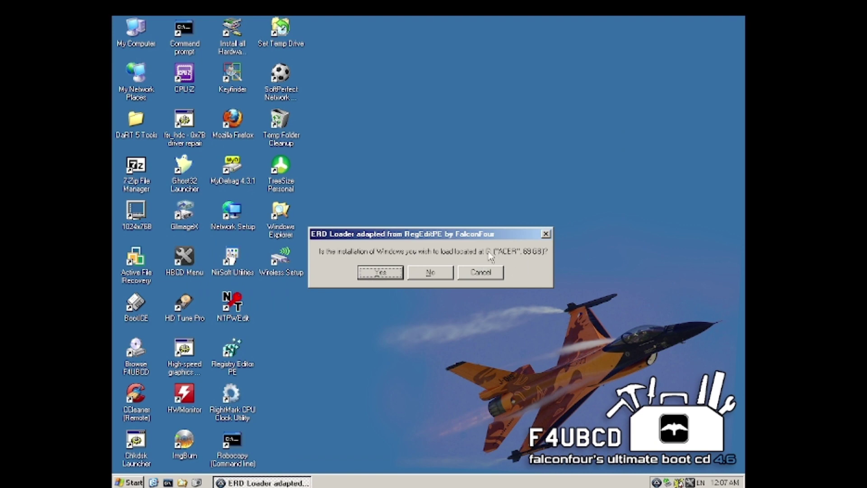
pyautogui.click(368, 274)
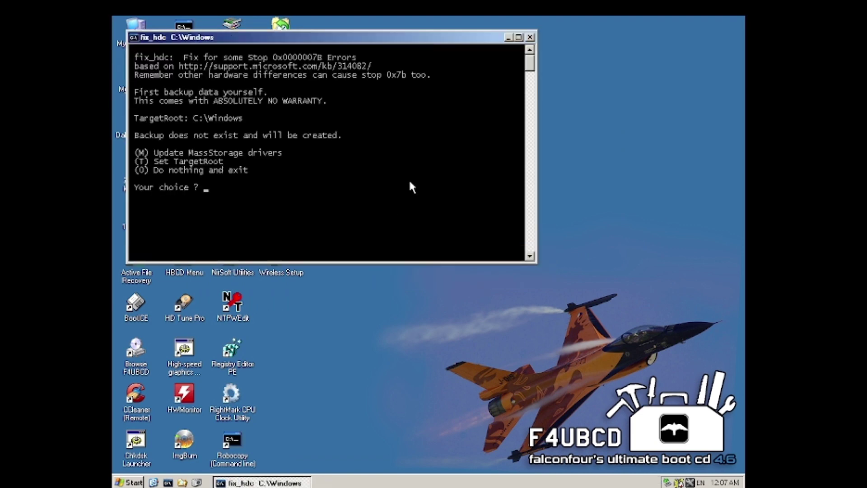
pyautogui.write('m')
pyautogui.press('Return')
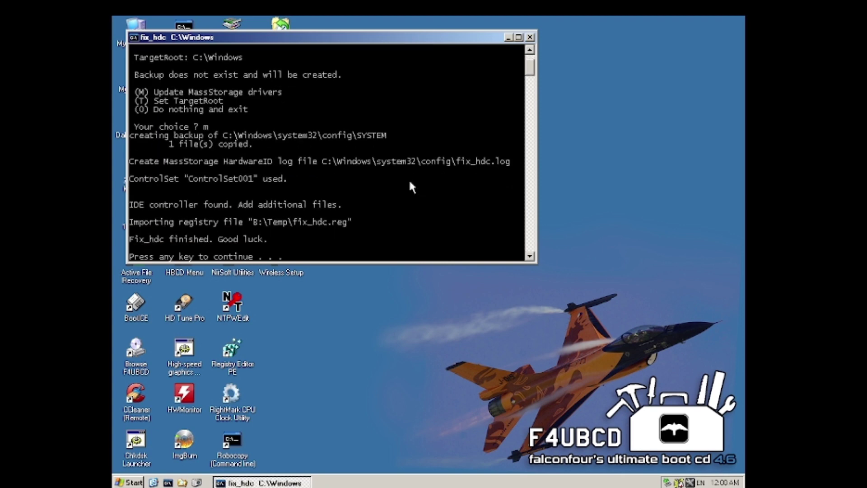
pyautogui.press('Return')
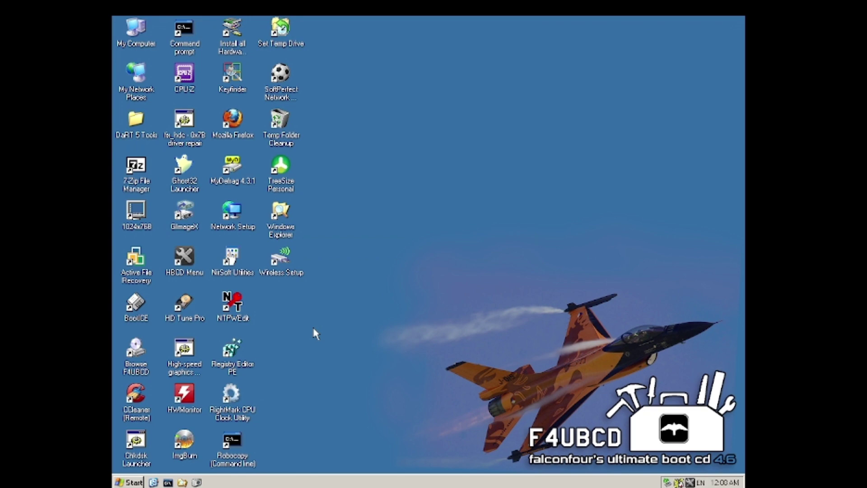
# Shut down with 'Restart / Eject' so the VM reboots into the restored Windows
pyautogui.click(129, 481)
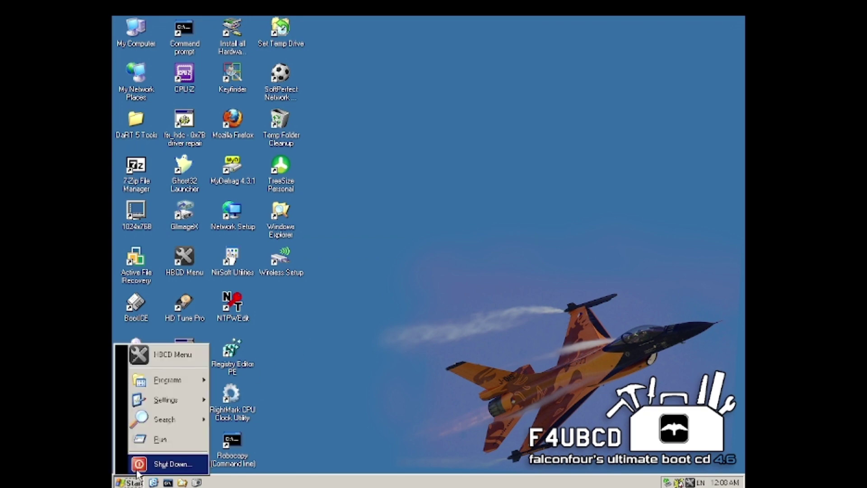
pyautogui.click(137, 471)
pyautogui.click(372, 211)
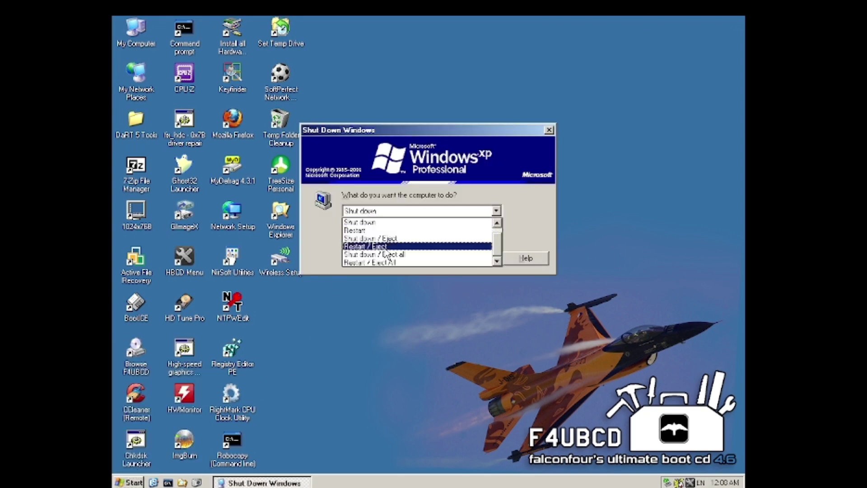
pyautogui.click(386, 247)
pyautogui.click(424, 260)
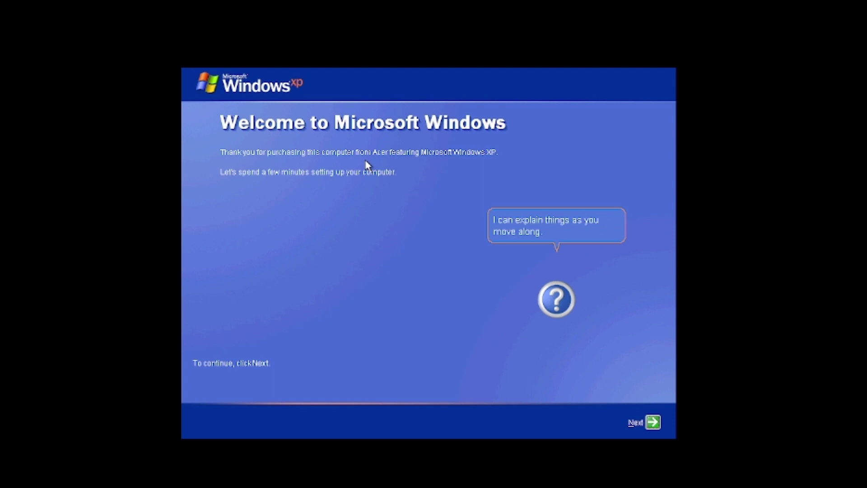
# Keep default regional settings, choose Central Time (US & Canada), and accept the EULA
pyautogui.click(649, 420)
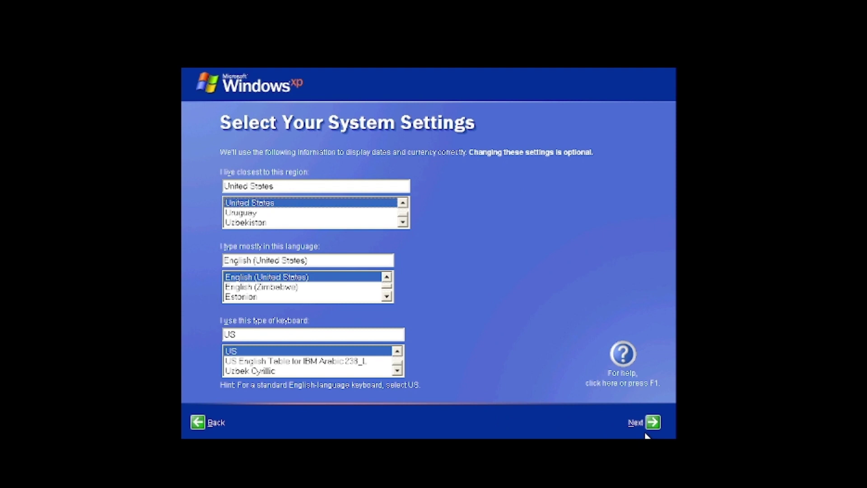
pyautogui.click(652, 421)
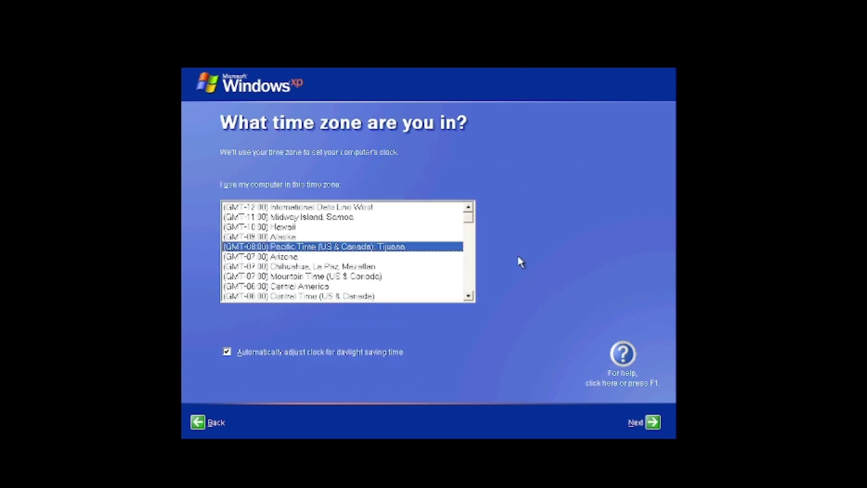
pyautogui.click(309, 297)
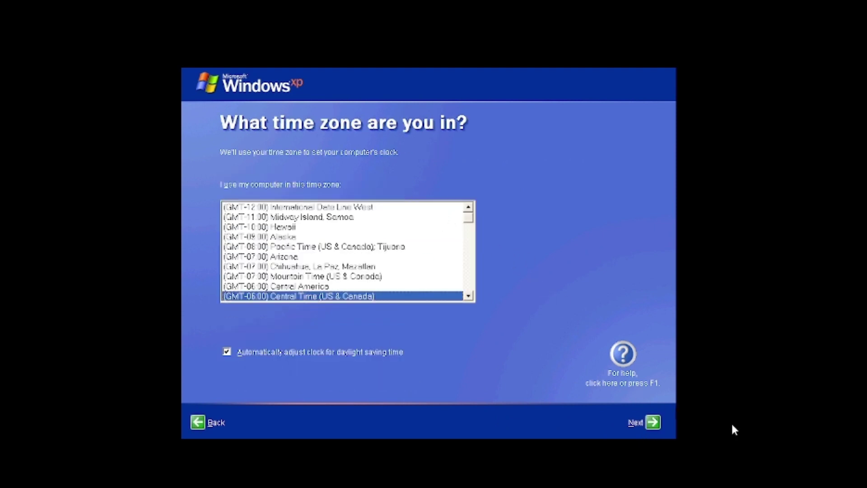
pyautogui.click(659, 421)
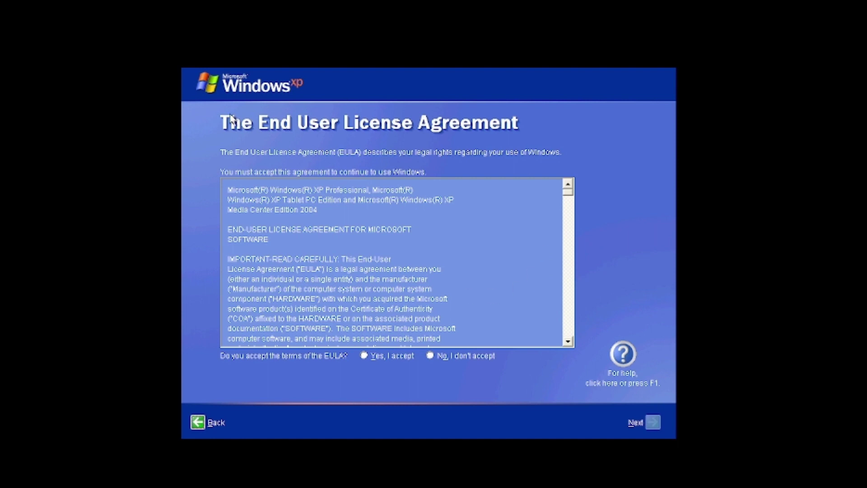
pyautogui.click(376, 356)
pyautogui.click(653, 422)
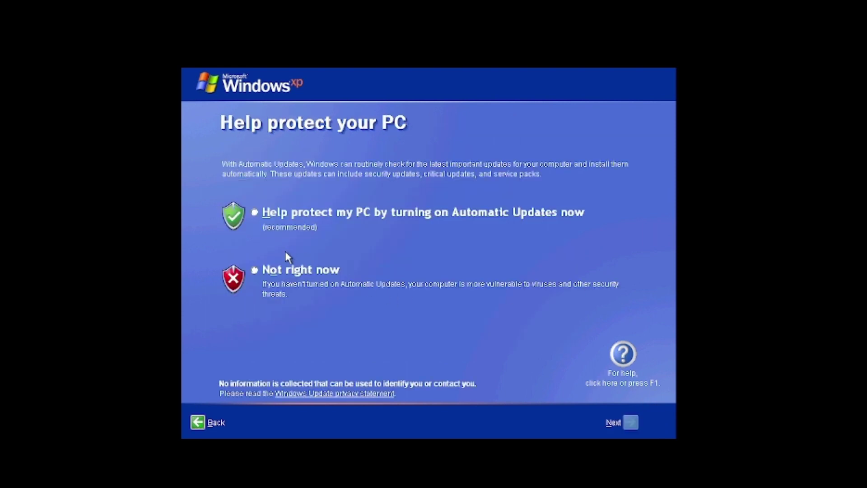
# Pick an Automatic Updates option, keep the suggested computer name, skip the admin password and domain
pyautogui.click(253, 210)
pyautogui.click(631, 422)
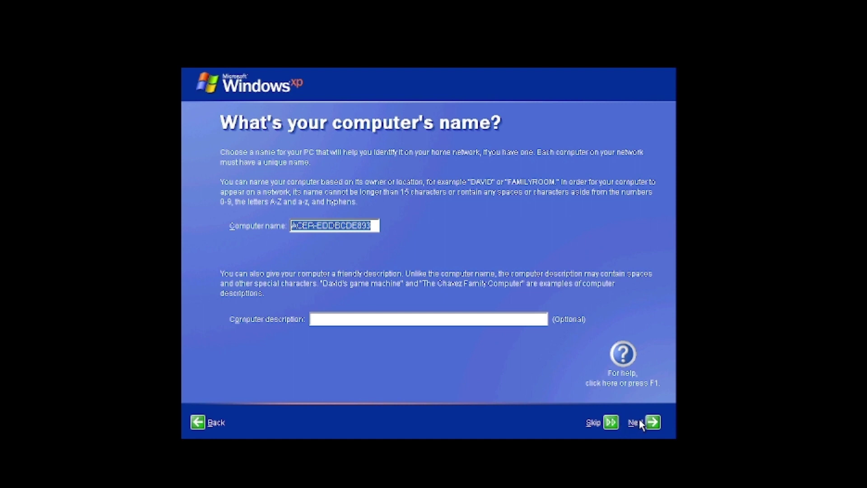
pyautogui.click(611, 422)
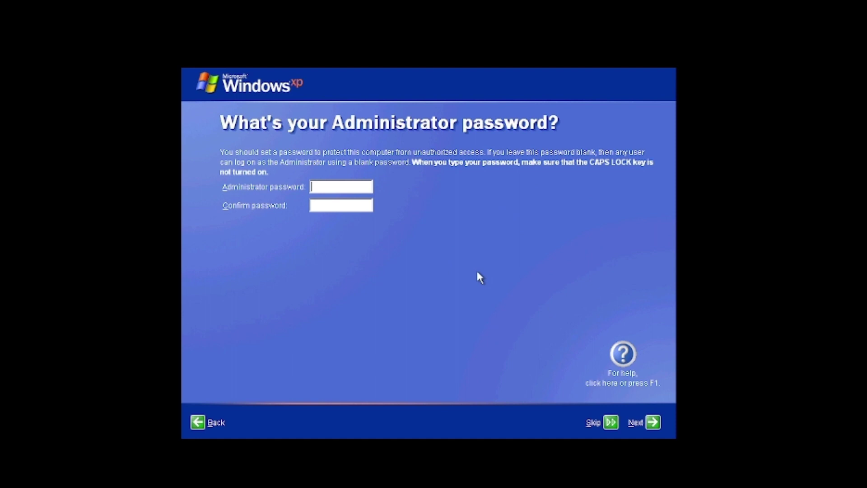
pyautogui.click(610, 422)
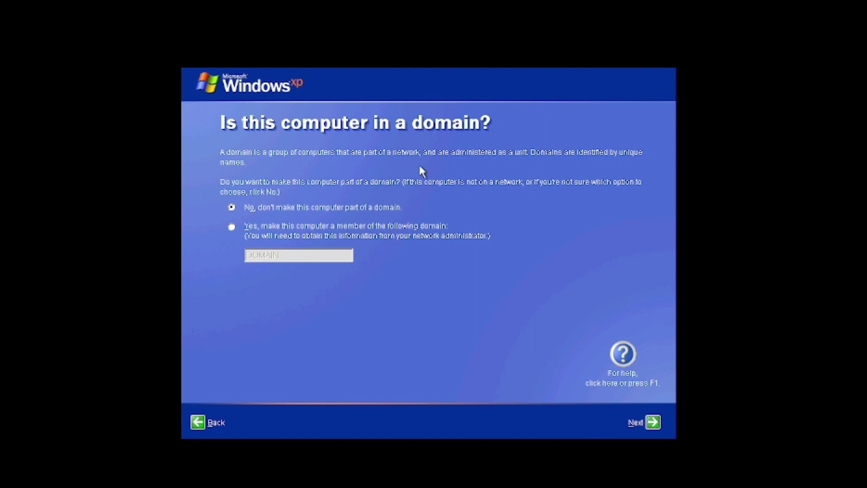
pyautogui.click(653, 423)
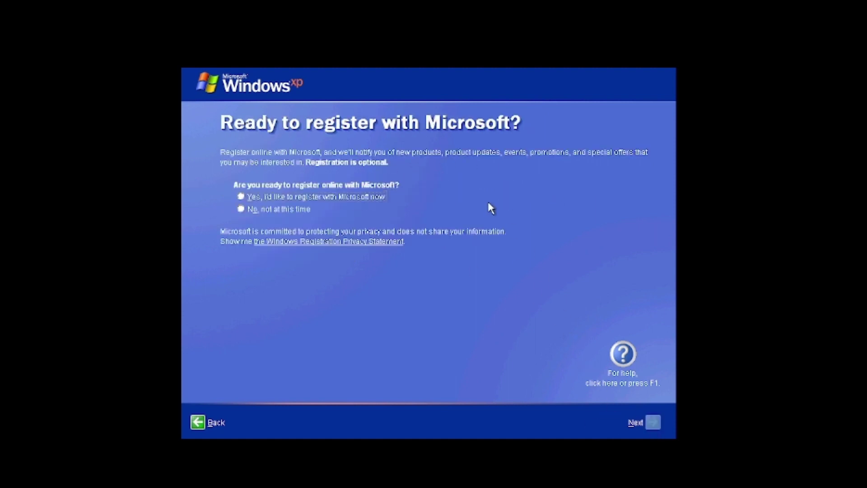
# Decline Microsoft registration and create a single user account
pyautogui.click(280, 210)
pyautogui.click(653, 423)
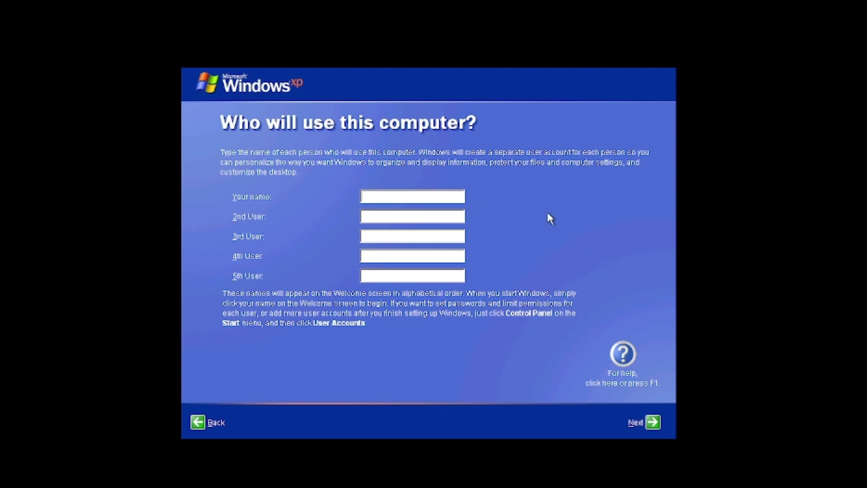
pyautogui.write('SPCPlainfield')
pyautogui.click(651, 428)
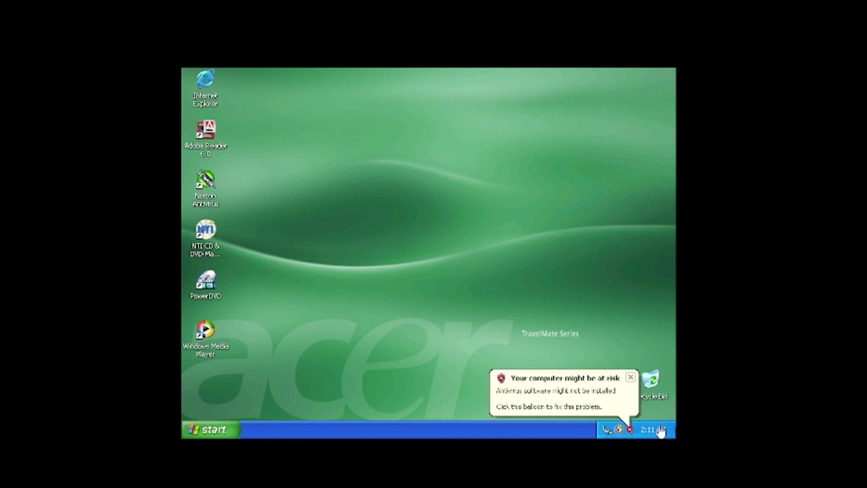
# Dismiss the antivirus risk warning and set the guest clock's hour to 12
pyautogui.click(632, 381)
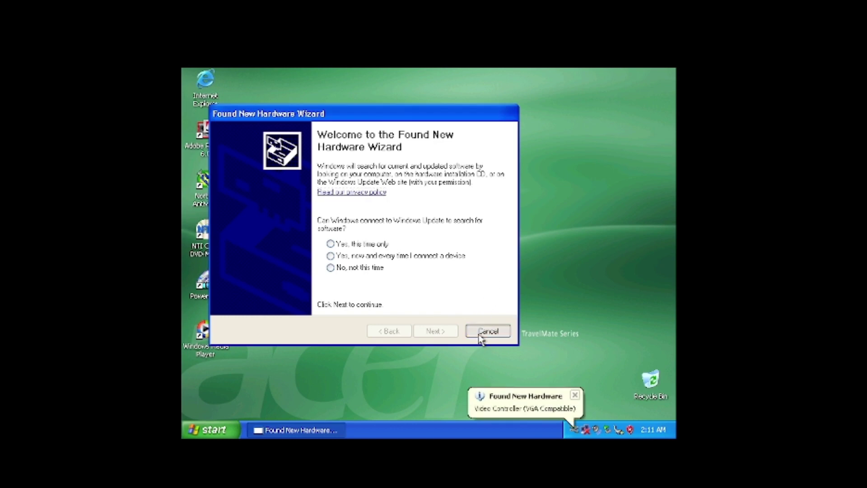
pyautogui.rightClick(649, 432)
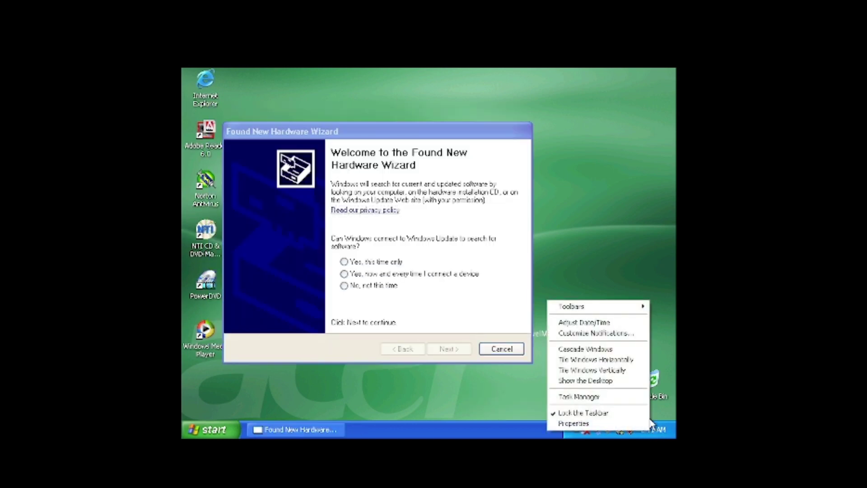
pyautogui.click(603, 322)
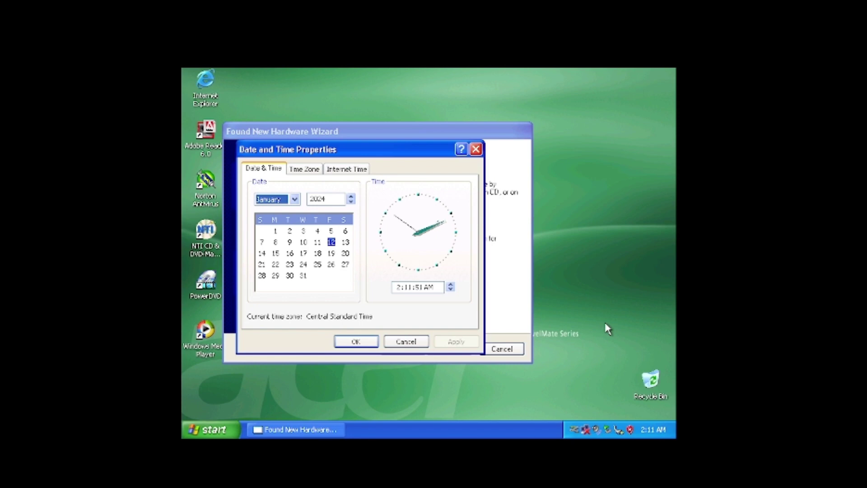
pyautogui.click(398, 287)
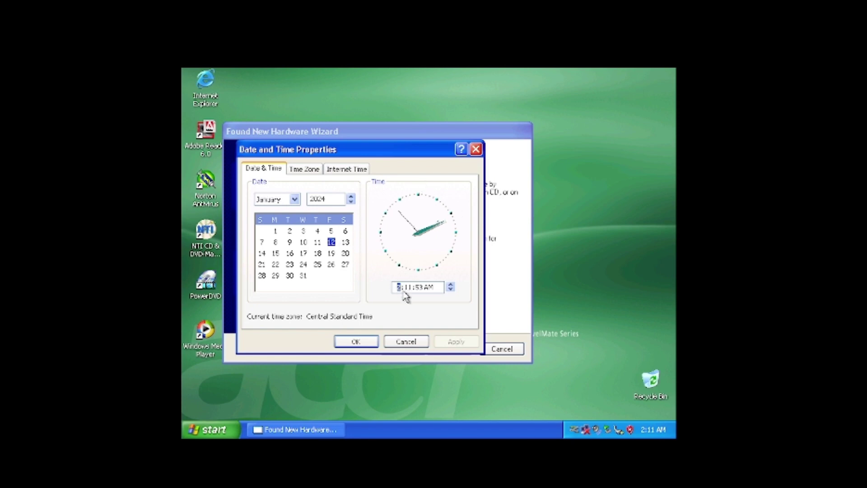
pyautogui.write('12')
pyautogui.click(356, 341)
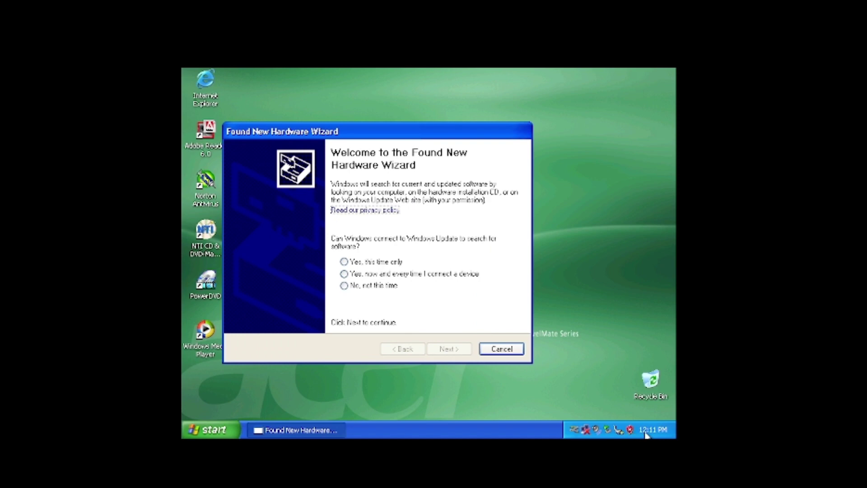
# Switch the clock from PM to AM and cancel the Found New Hardware Wizard
pyautogui.rightClick(630, 433)
pyautogui.click(619, 324)
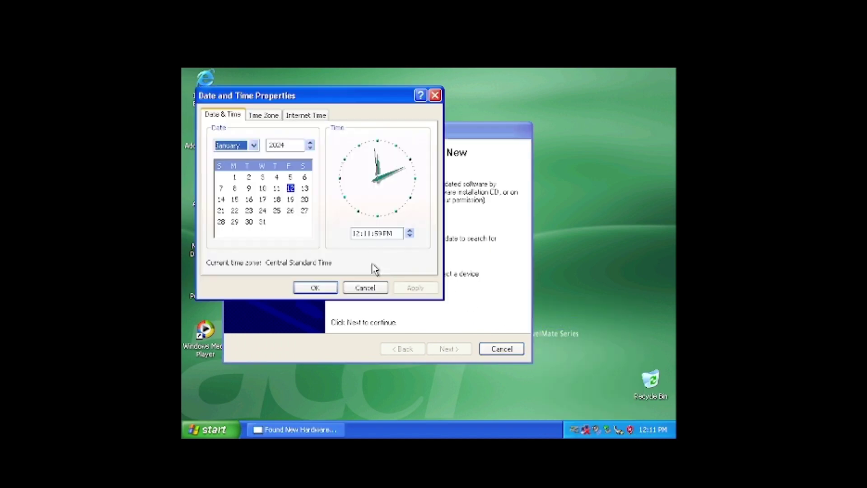
pyautogui.click(389, 234)
pyautogui.click(408, 233)
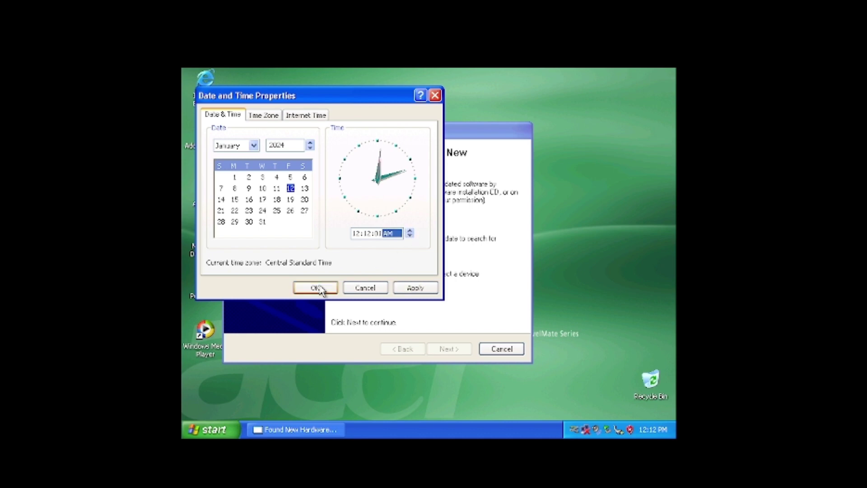
pyautogui.click(315, 287)
pyautogui.click(508, 348)
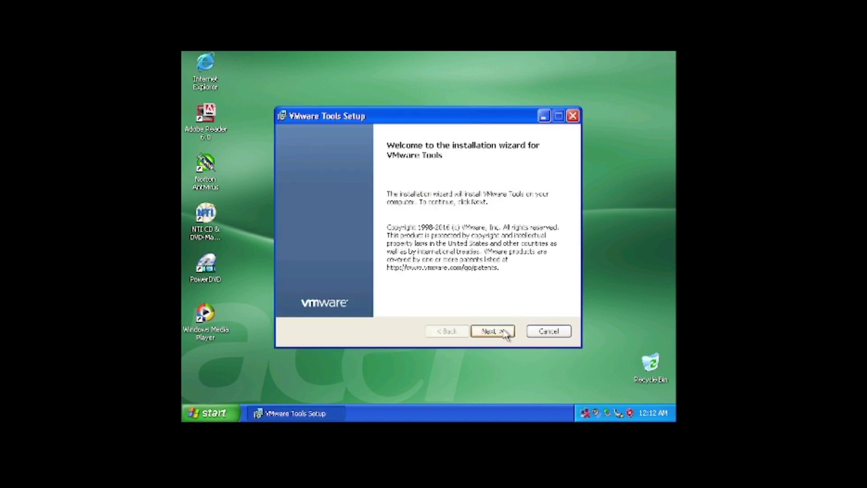
# Install VMware Tools with the Typical setup and move its window aside
pyautogui.click(496, 331)
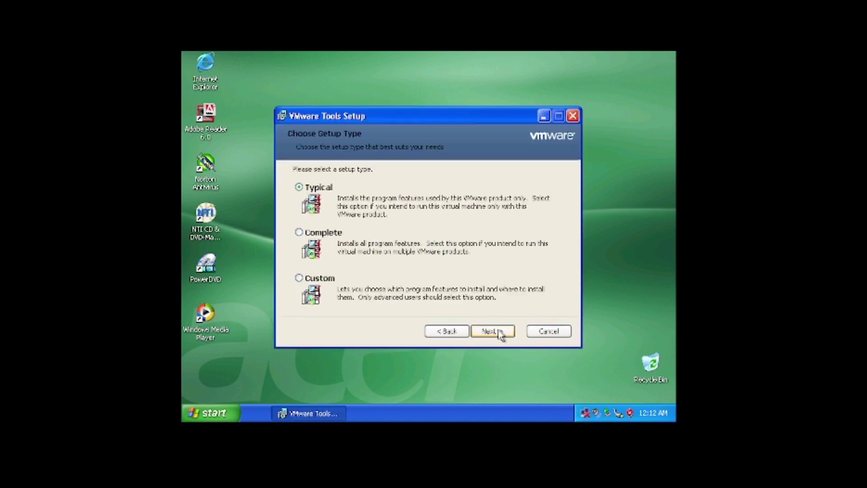
pyautogui.click(499, 332)
pyautogui.click(499, 333)
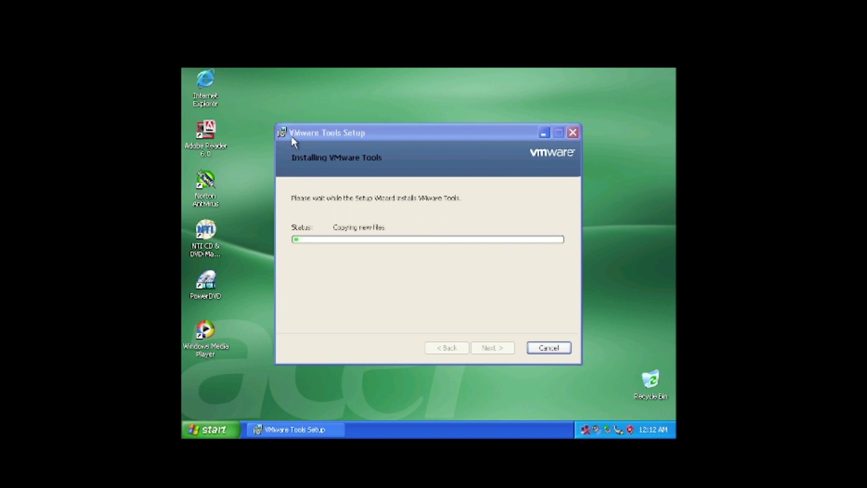
pyautogui.click(544, 132)
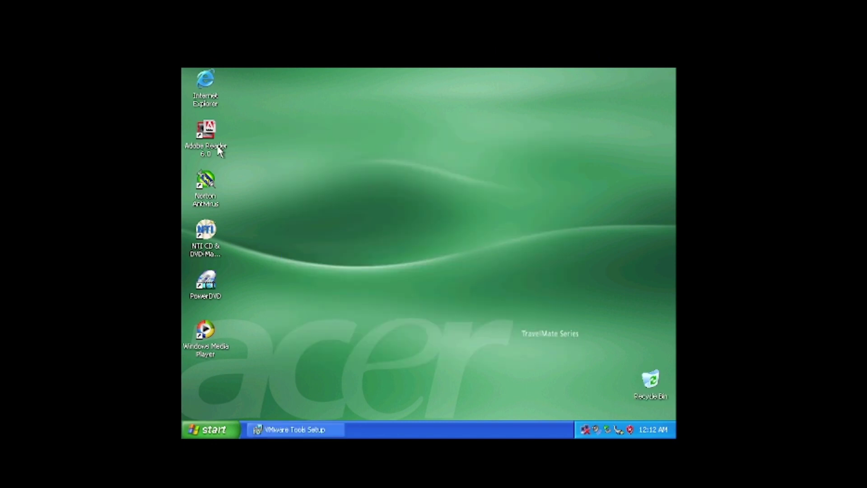
# Launch Adobe Reader 6.0 from the desktop and accept its licence agreement
pyautogui.click(204, 138)
pyautogui.doubleClick(205, 140)
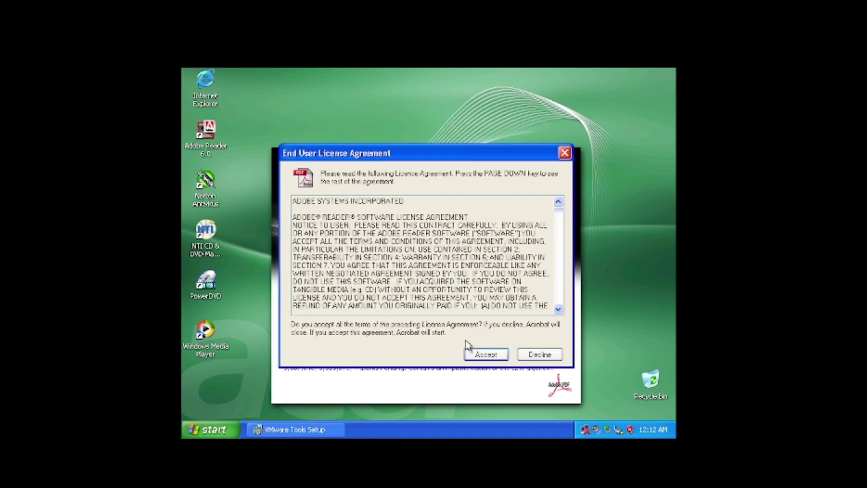
pyautogui.click(472, 353)
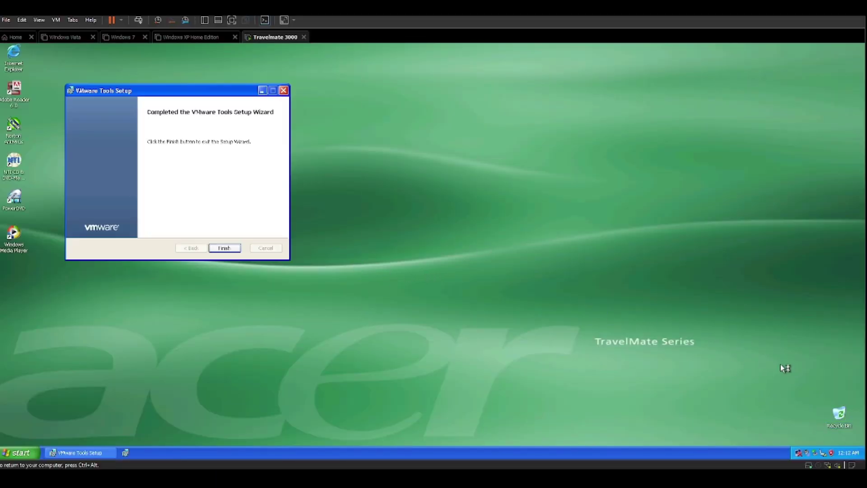
# Complete VMware Tools setup without restarting, then launch Norton AntiVirus and dismiss its CD request
pyautogui.click(232, 248)
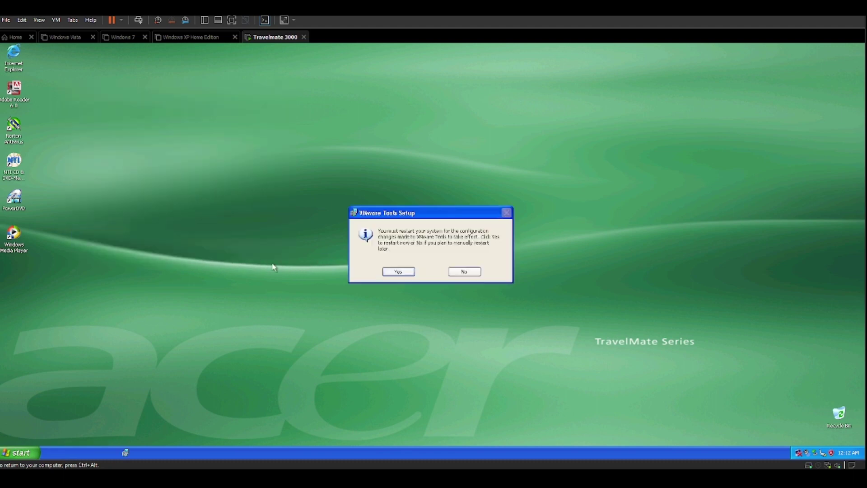
pyautogui.click(464, 271)
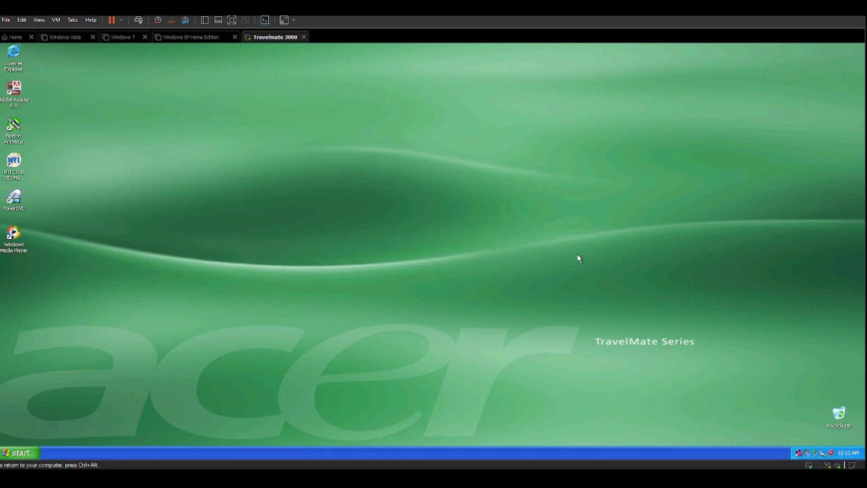
pyautogui.click(12, 131)
pyautogui.doubleClick(12, 131)
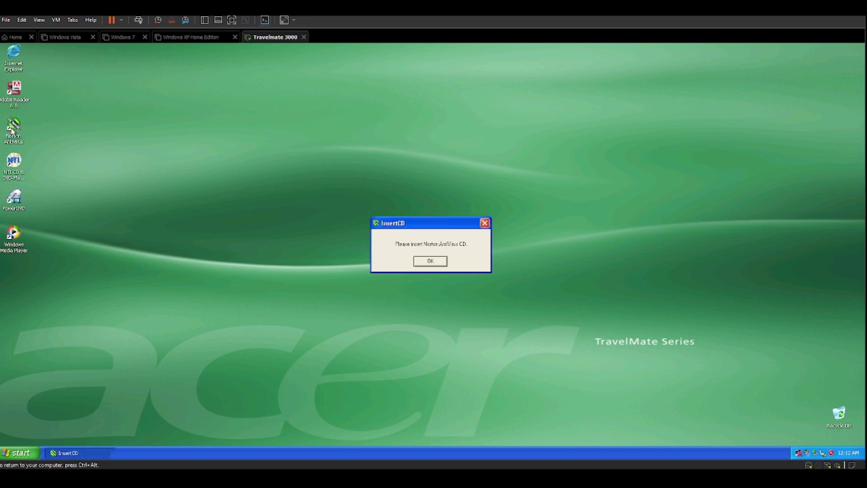
pyautogui.click(425, 263)
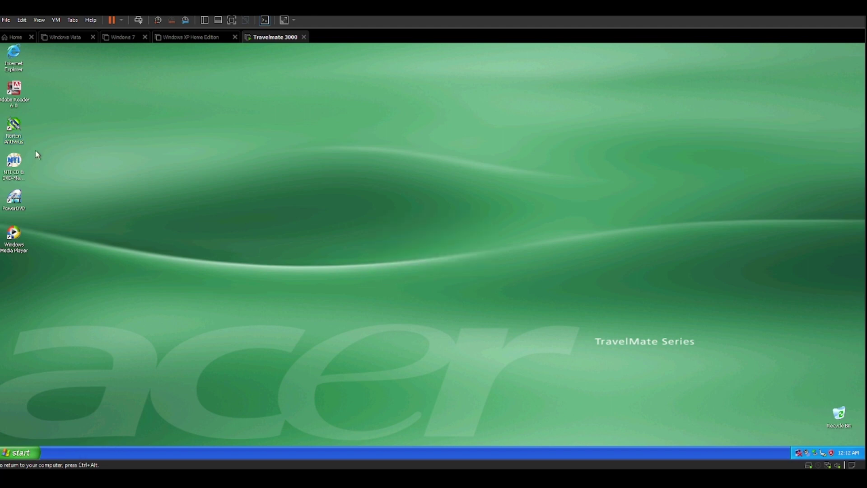
# Launch and close NTI CD&DVD-Maker, then launch and close PowerDVD
pyautogui.click(16, 161)
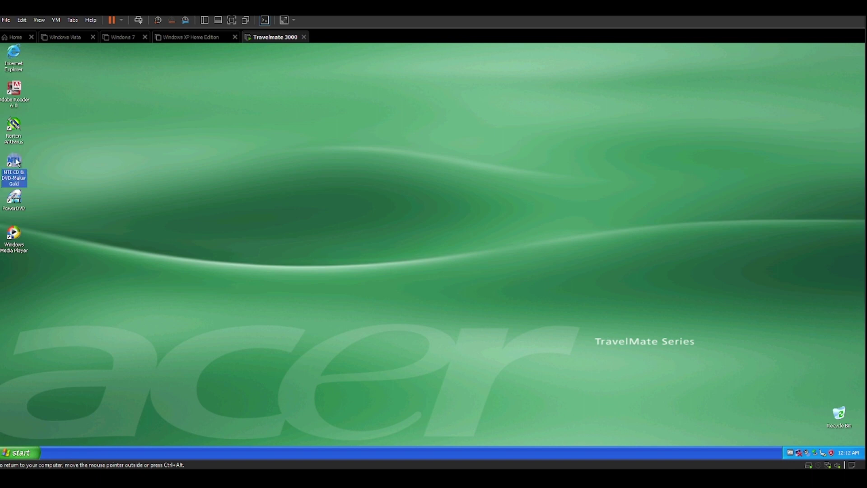
pyautogui.doubleClick(15, 162)
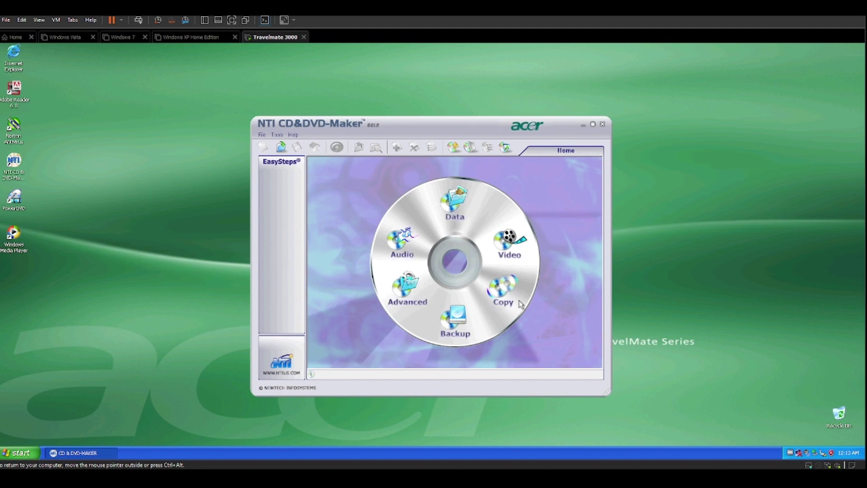
pyautogui.click(602, 125)
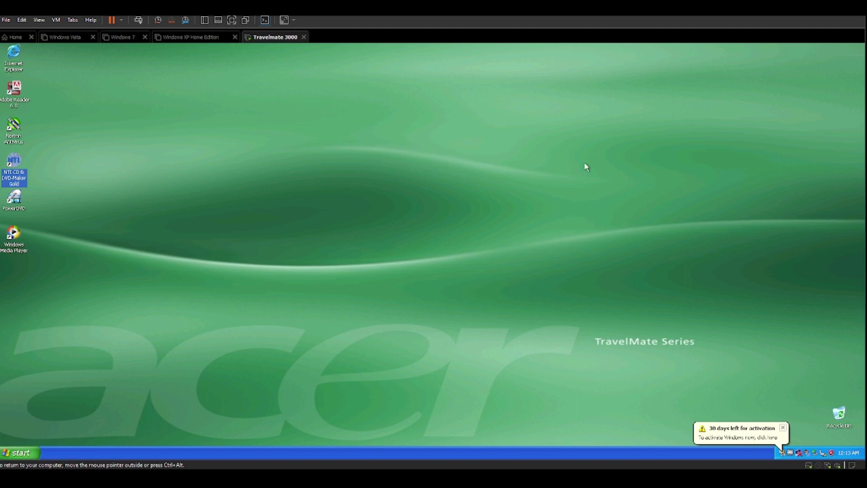
pyautogui.doubleClick(21, 203)
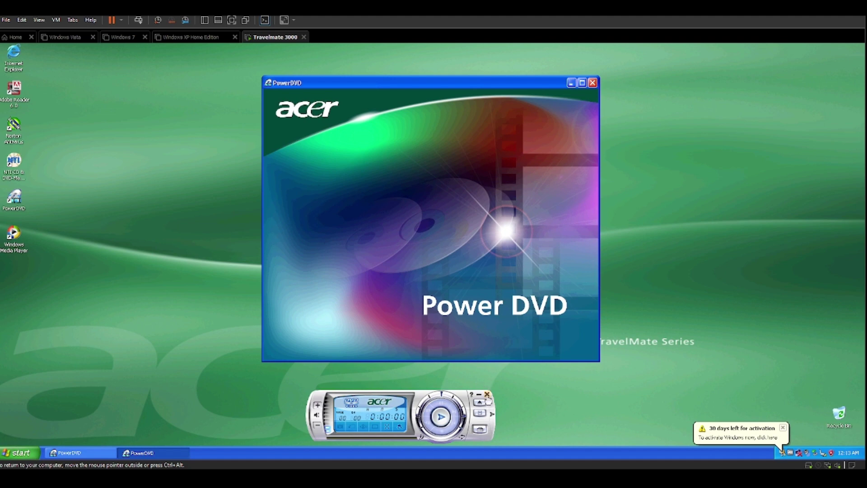
pyautogui.click(487, 394)
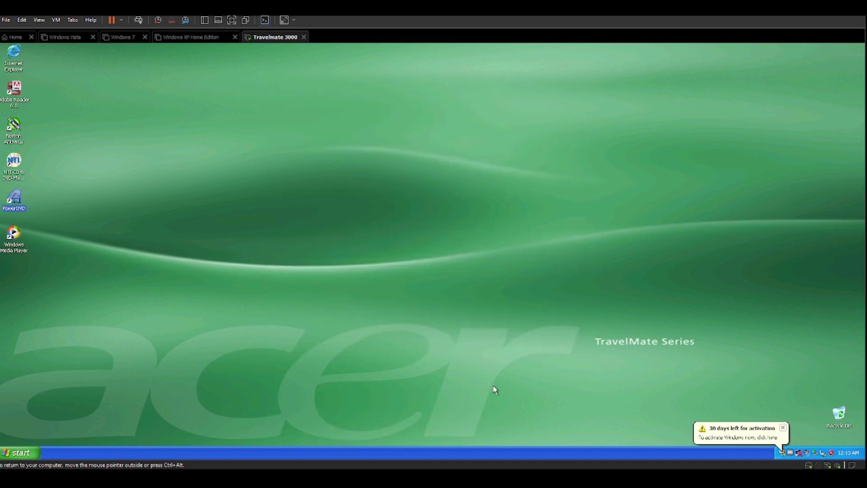
pyautogui.click(29, 450)
pyautogui.moveTo(48, 427)
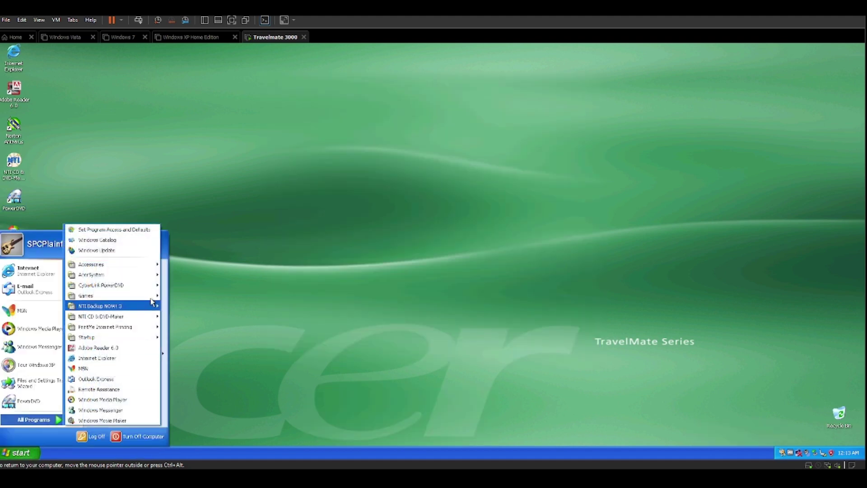
pyautogui.moveTo(149, 264)
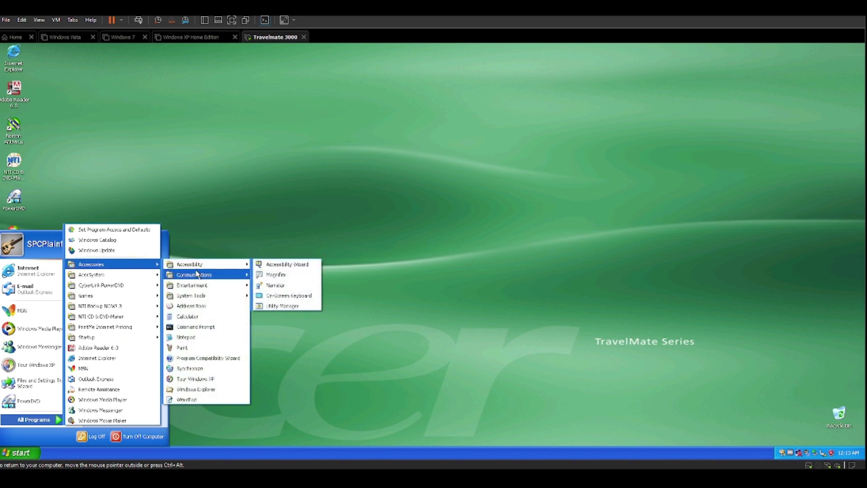
pyautogui.moveTo(199, 278)
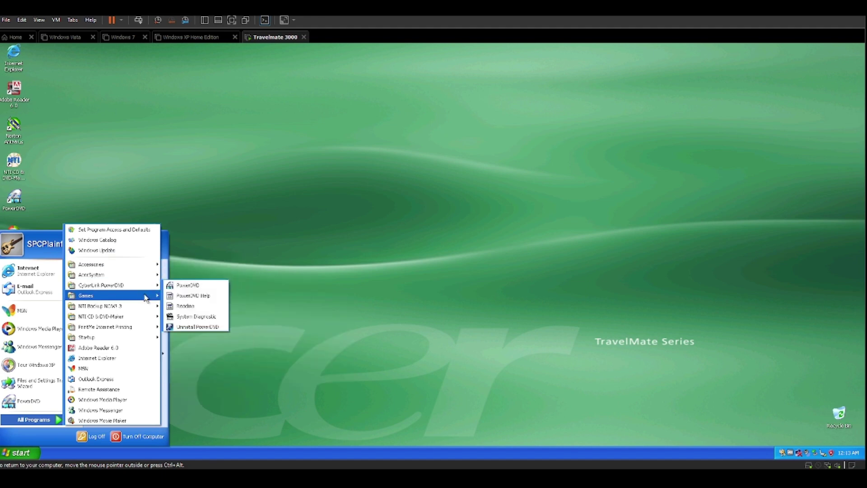
pyautogui.moveTo(144, 308)
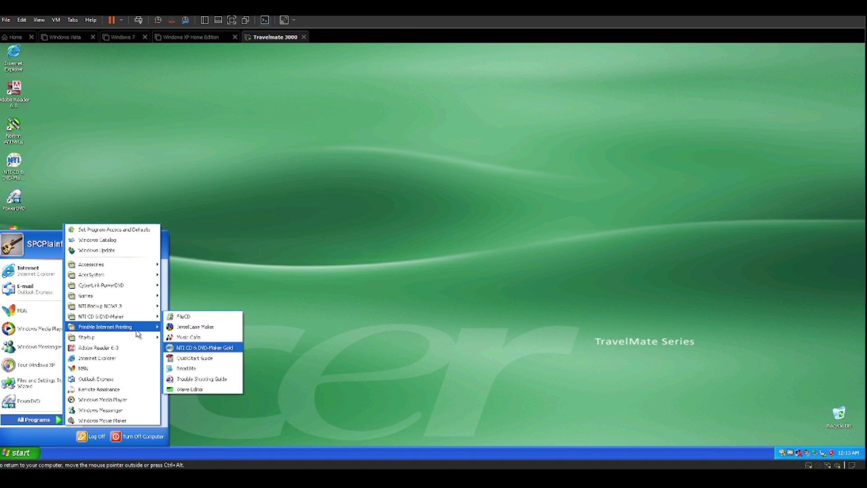
pyautogui.moveTo(136, 339)
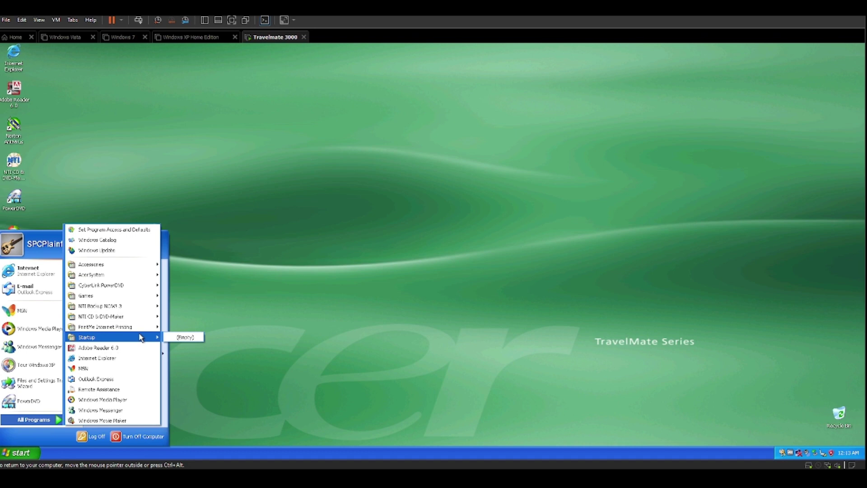
pyautogui.click(443, 217)
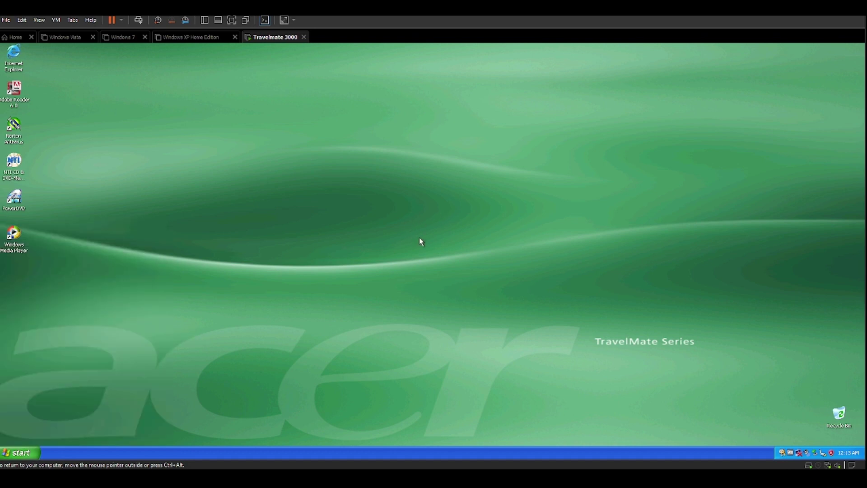
# Review the Screen Saver tab in the desktop's Display Properties and close it with OK
pyautogui.rightClick(310, 193)
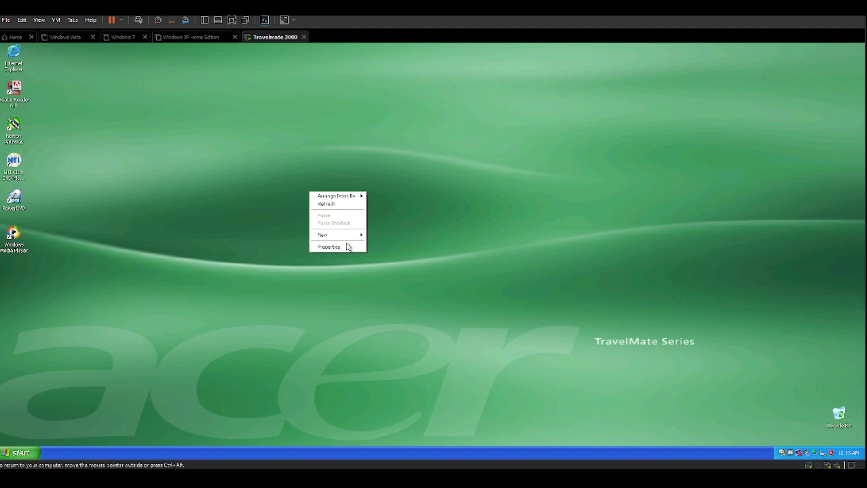
pyautogui.click(349, 246)
pyautogui.click(94, 103)
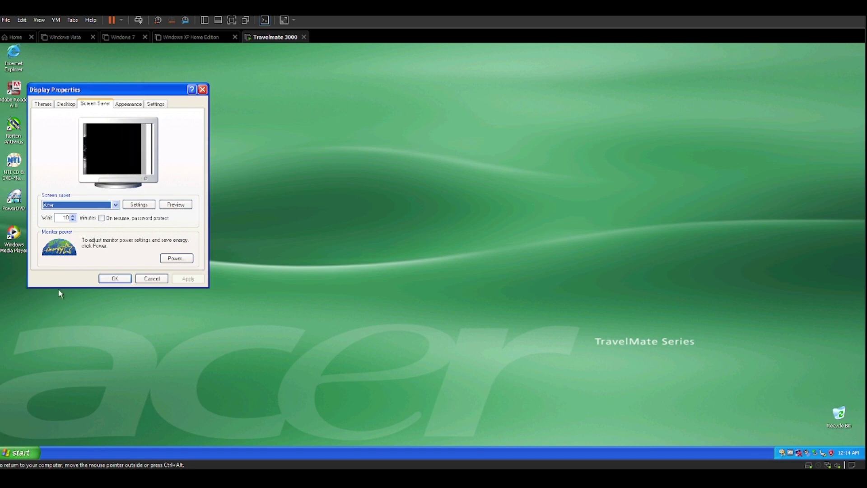
pyautogui.click(113, 279)
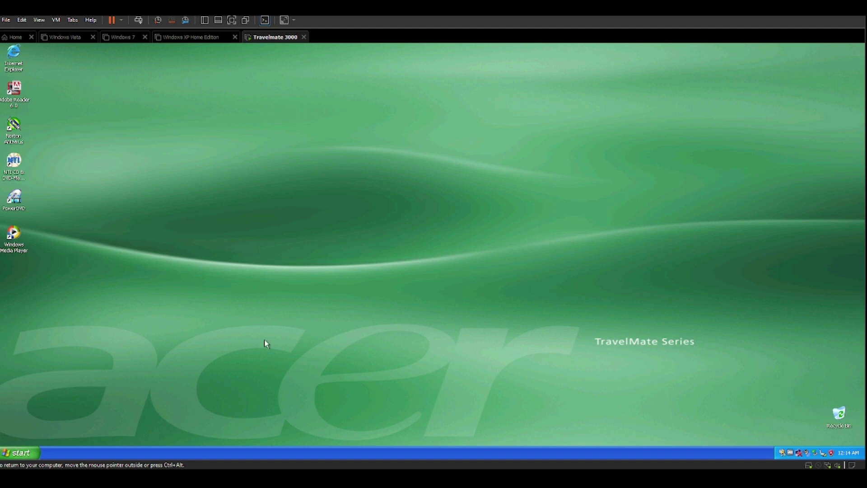
# Turn off the Windows XP guest from the Start menu
pyautogui.click(23, 453)
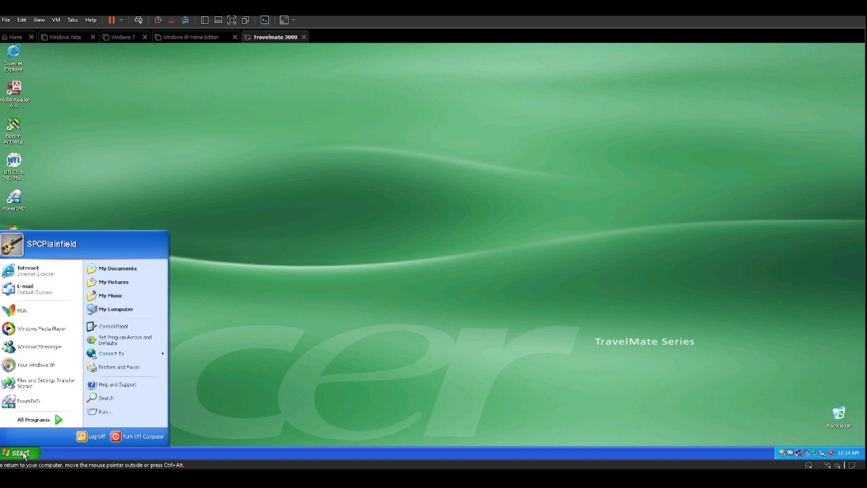
pyautogui.click(149, 436)
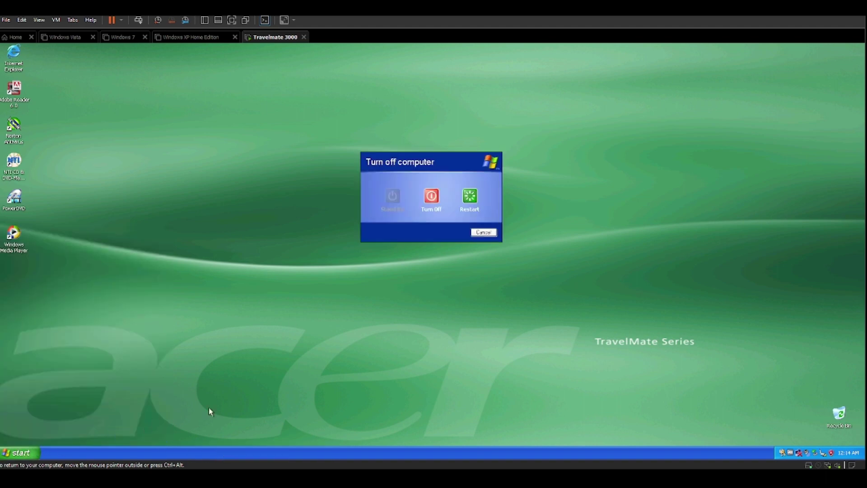
pyautogui.click(432, 196)
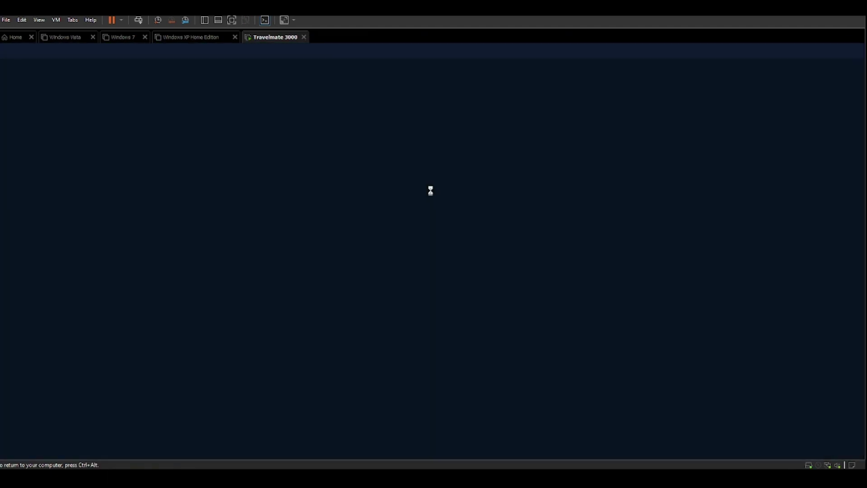